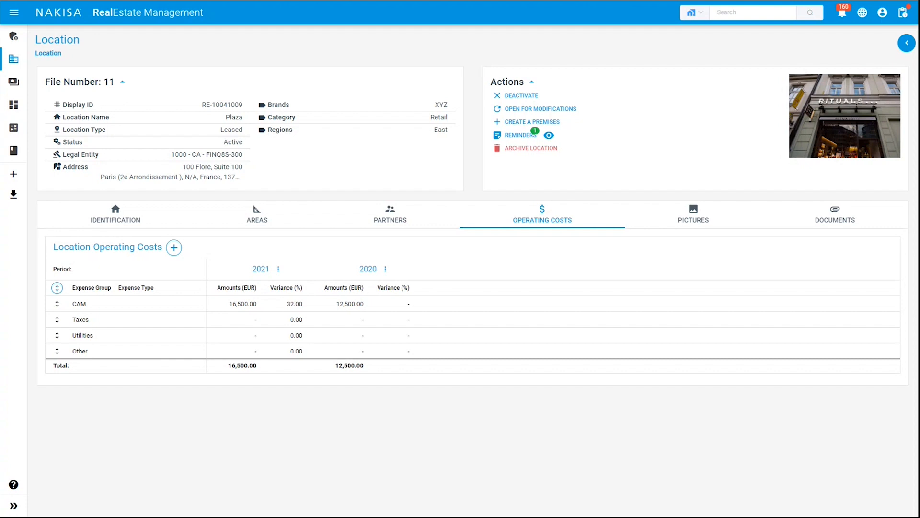
Step: Start a new operating cost period for the location with year 2020 and status In Progress
left_click(174, 250)
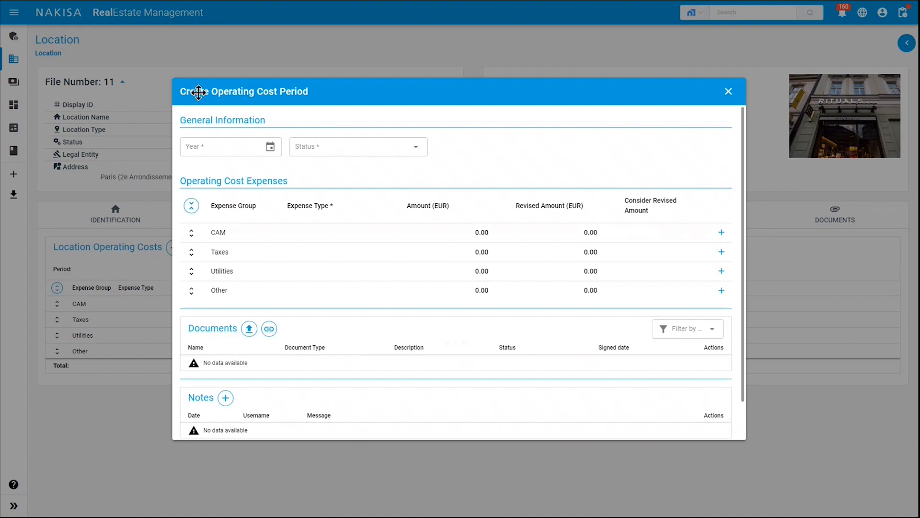
left_click(207, 146)
type("2020")
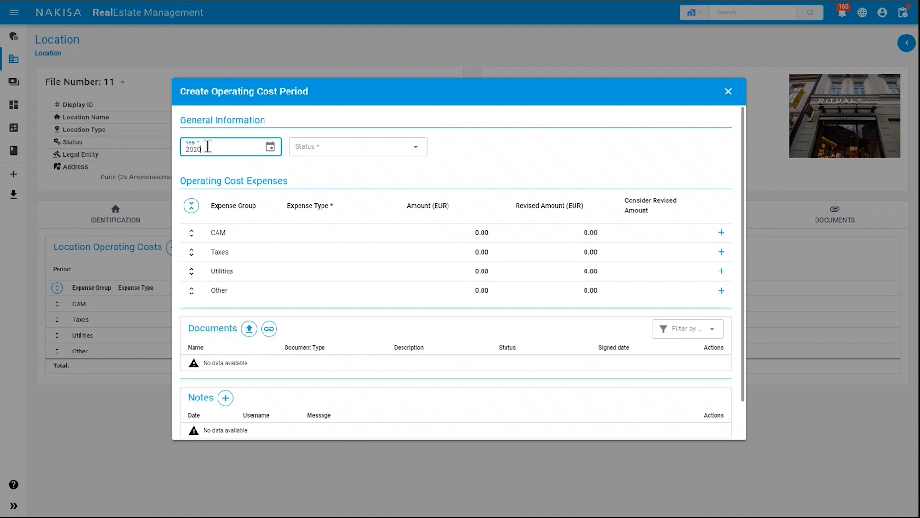
left_click(336, 150)
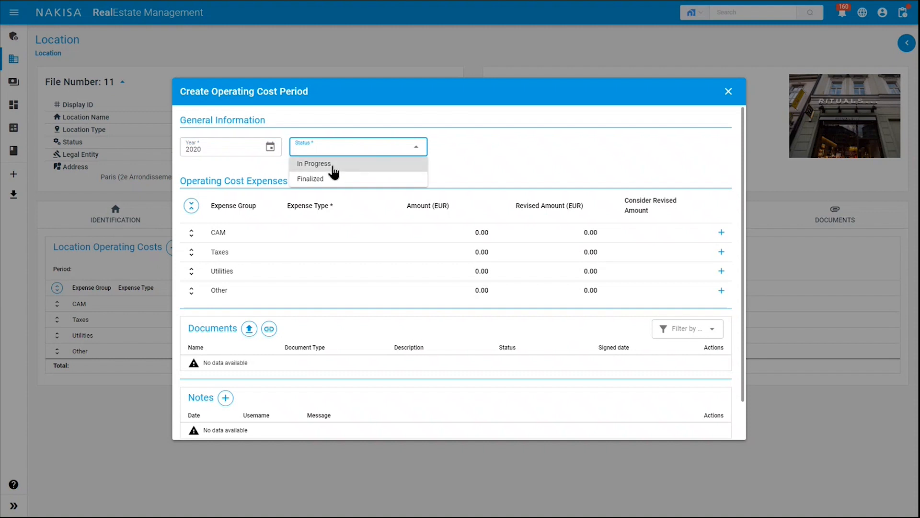
left_click(329, 167)
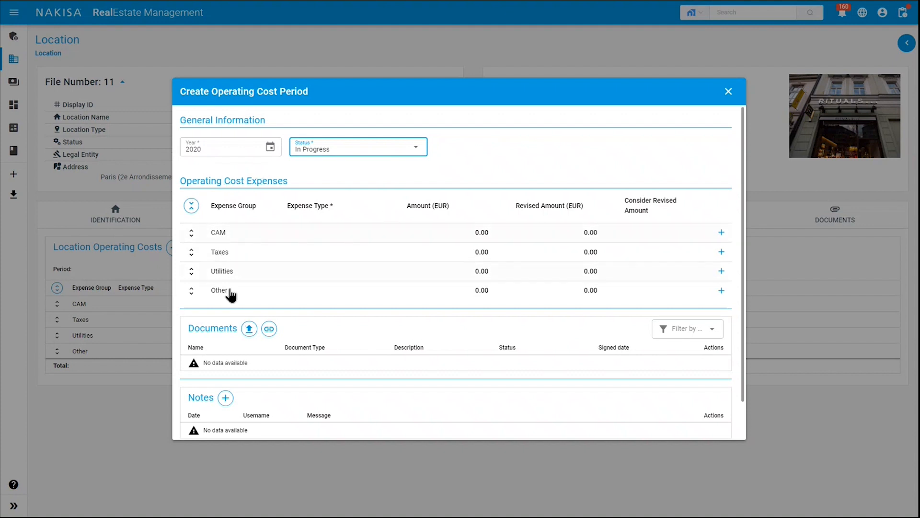
Step: Add a Building Maintenance expense under CAM with amount 6,000.00, revised amount 6,500.00, and the revised amount taken into consideration
left_click(721, 232)
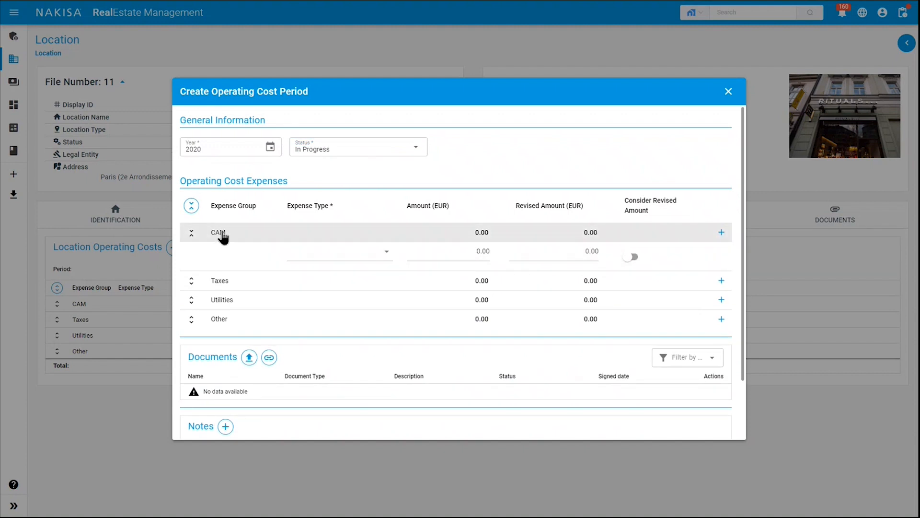
left_click(353, 260)
left_click(342, 272)
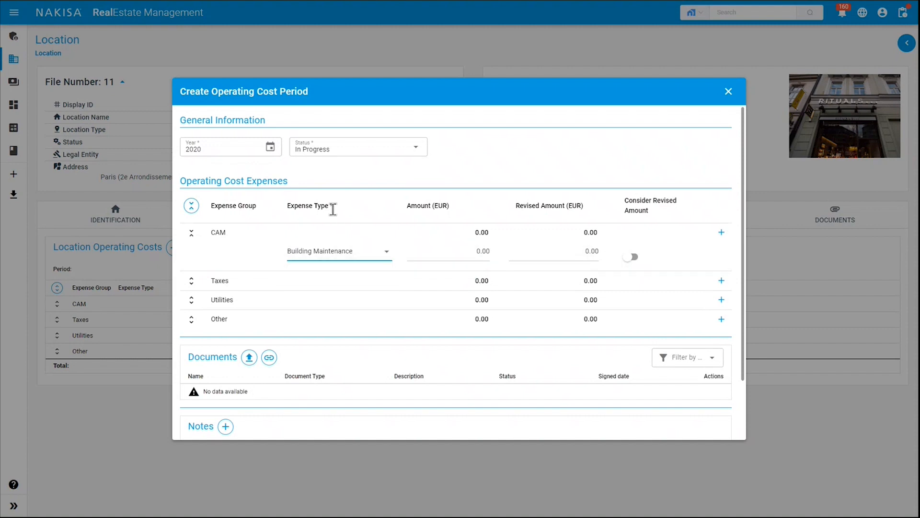
left_click(443, 254)
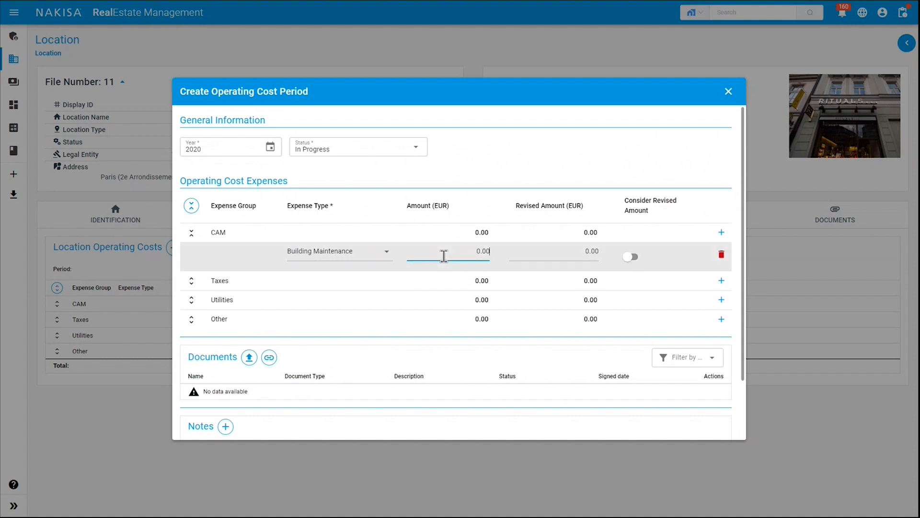
type("6,000.00")
left_click(523, 248)
type("65000")
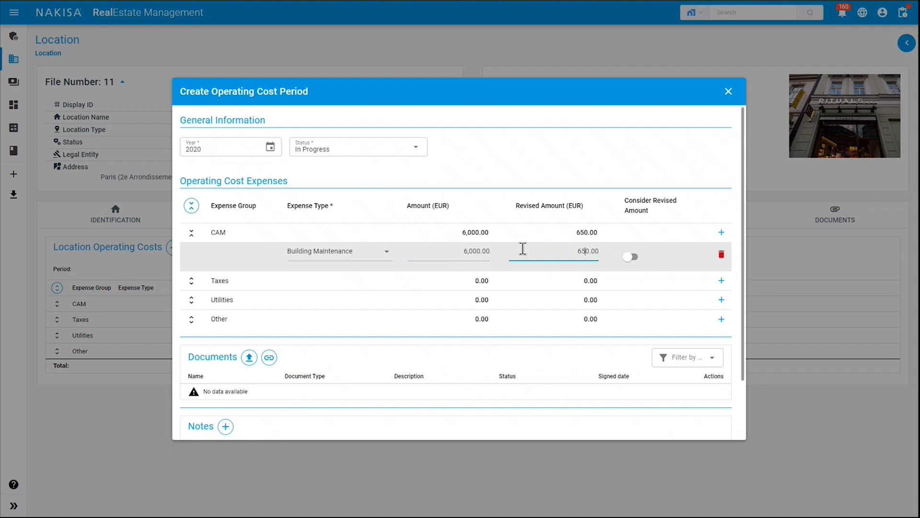
key("BackSpace")
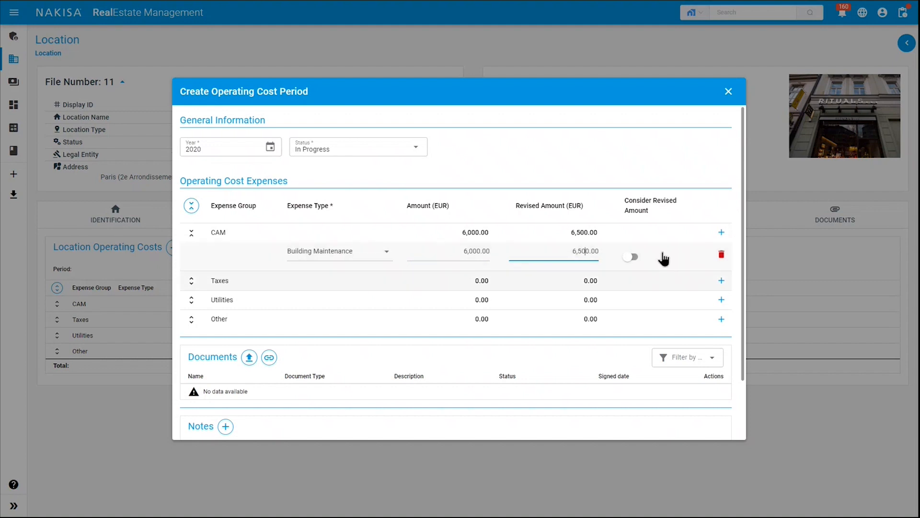
left_click(631, 256)
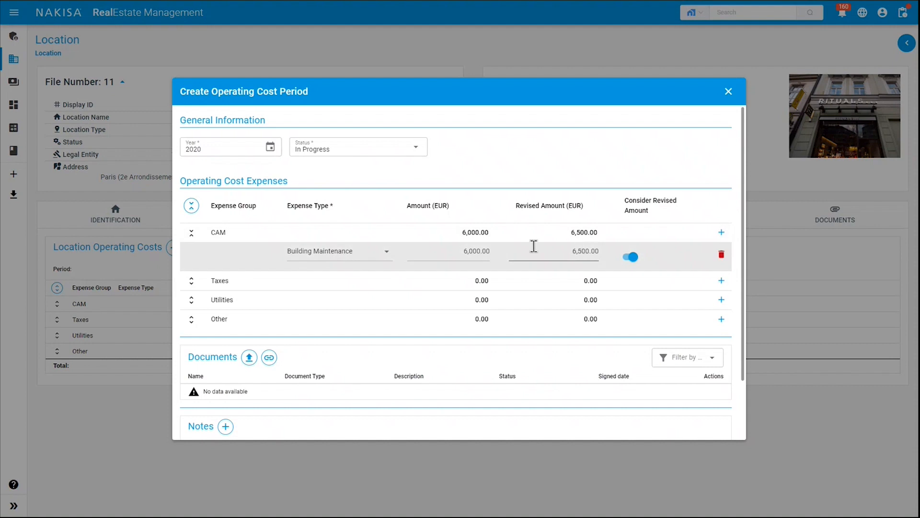
Step: Add two more blank expense lines under CAM and open an empty note for the operating cost period
left_click(721, 233)
left_click(721, 233)
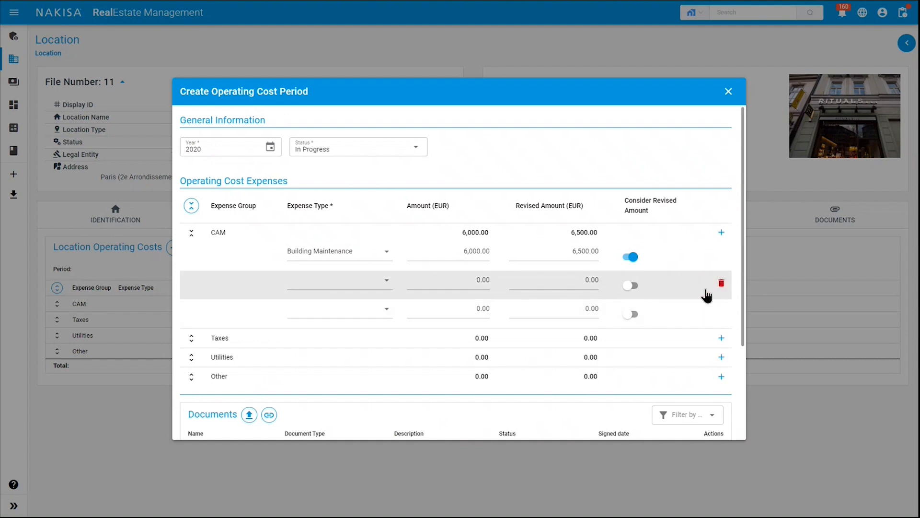
scroll(583, 277, "down", 3)
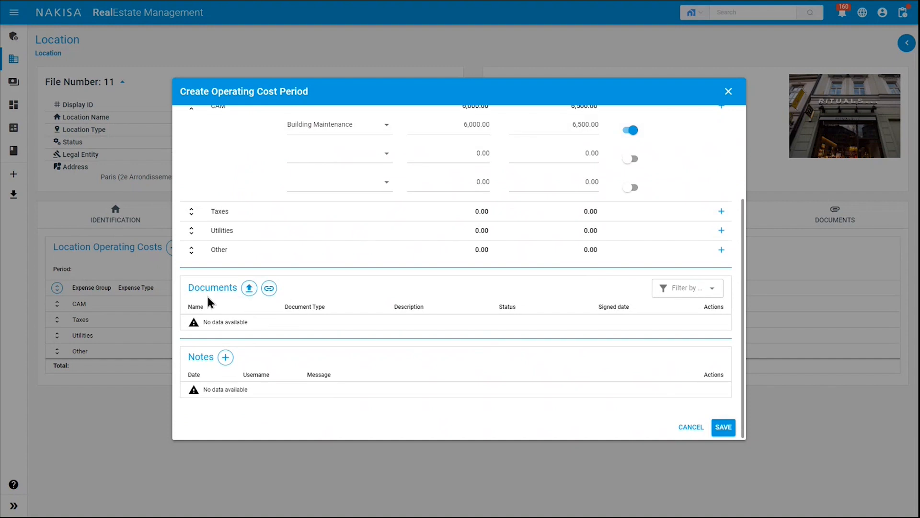
left_click(225, 357)
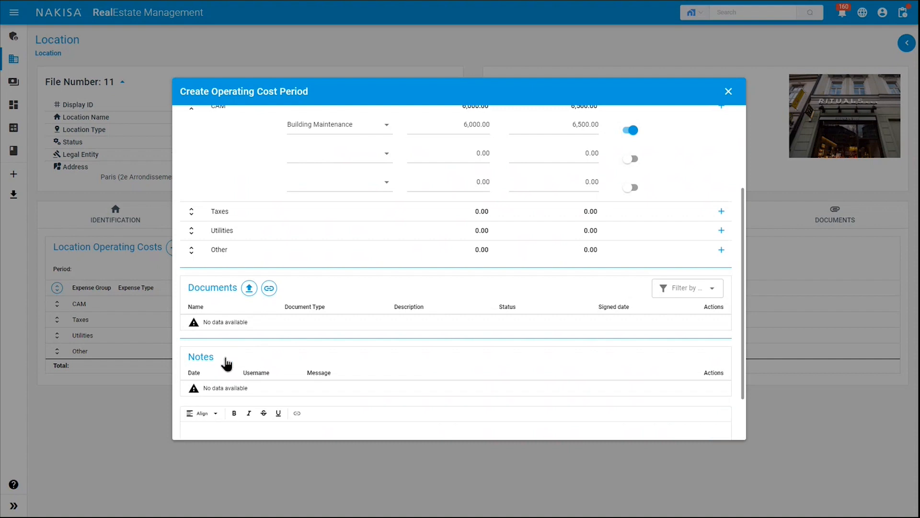
scroll(286, 373, "down", 1)
left_click(218, 370)
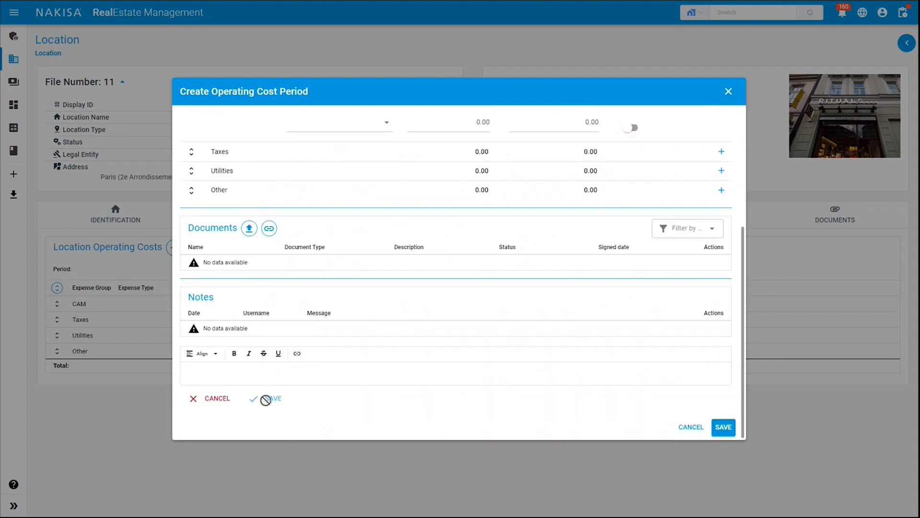
Step: Review the operating cost period form and close it without saving
scroll(567, 347, "up", 4)
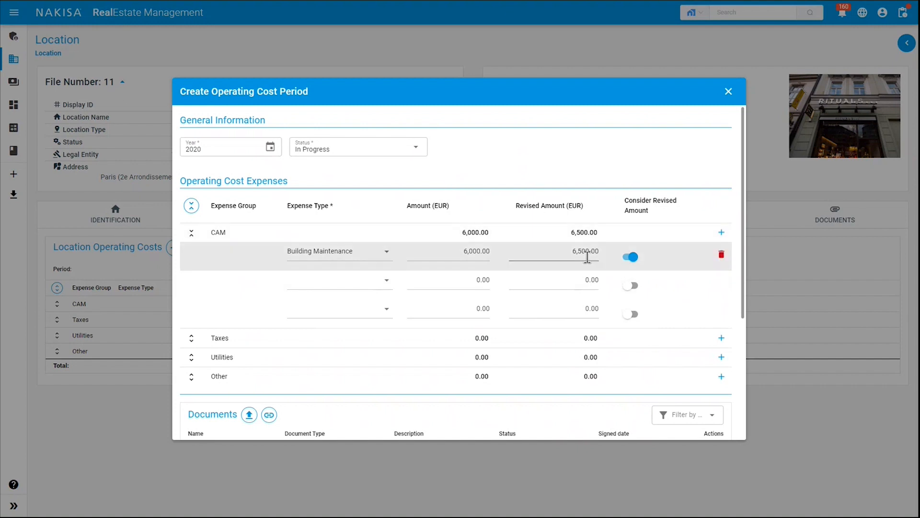
scroll(693, 411, "down", 4)
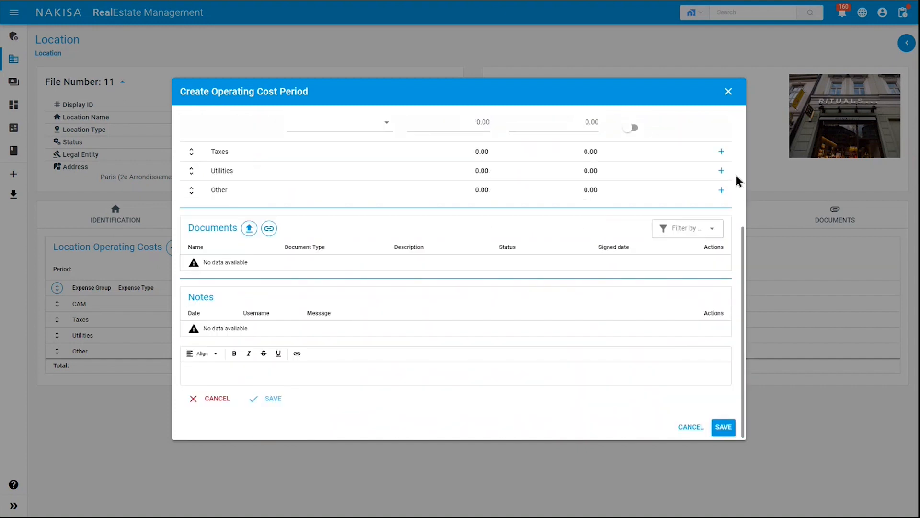
left_click(728, 92)
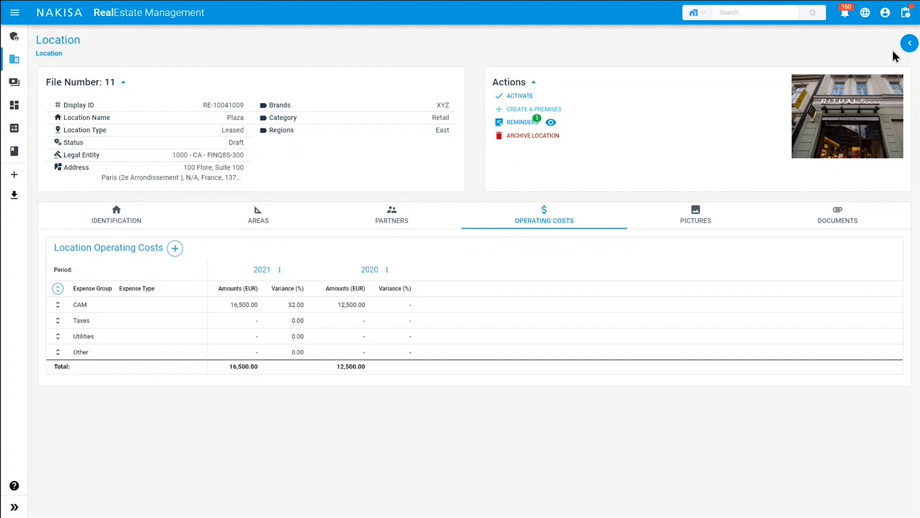
Step: Go from the location to its draft lease and display the lease's conditions
left_click(908, 44)
left_click(809, 169)
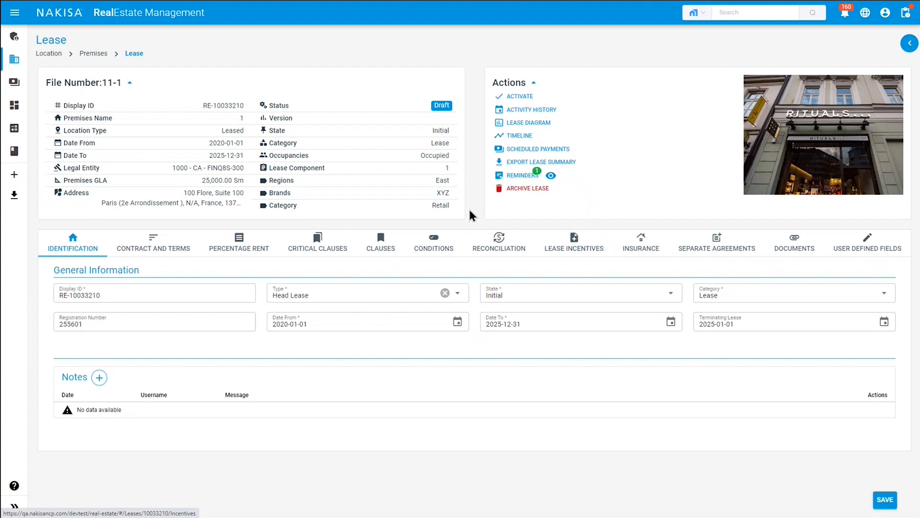
left_click(432, 253)
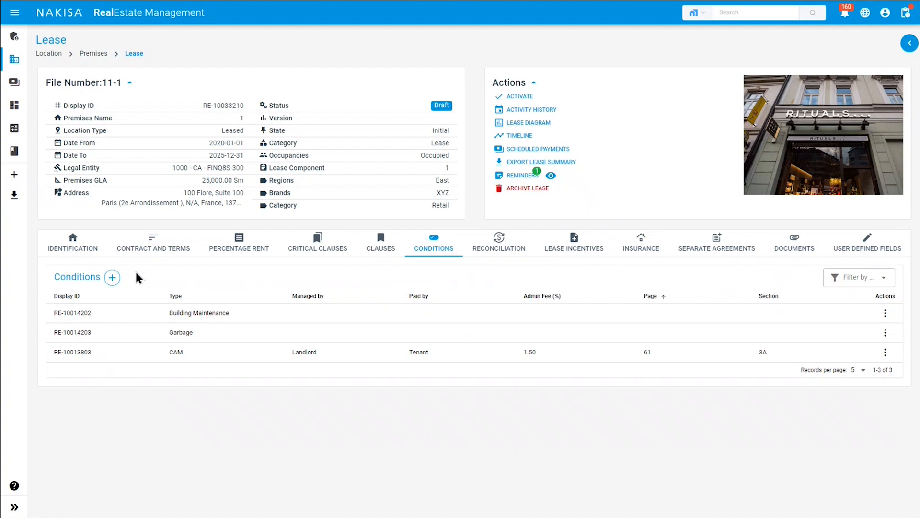
Step: Start a new lease condition and browse the available expense types without choosing one
left_click(112, 278)
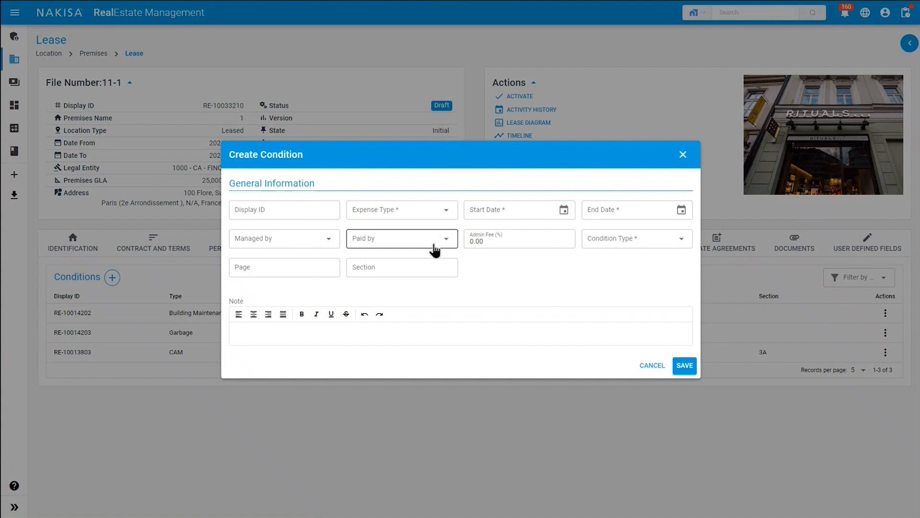
left_click(419, 208)
scroll(412, 283, "down", 5)
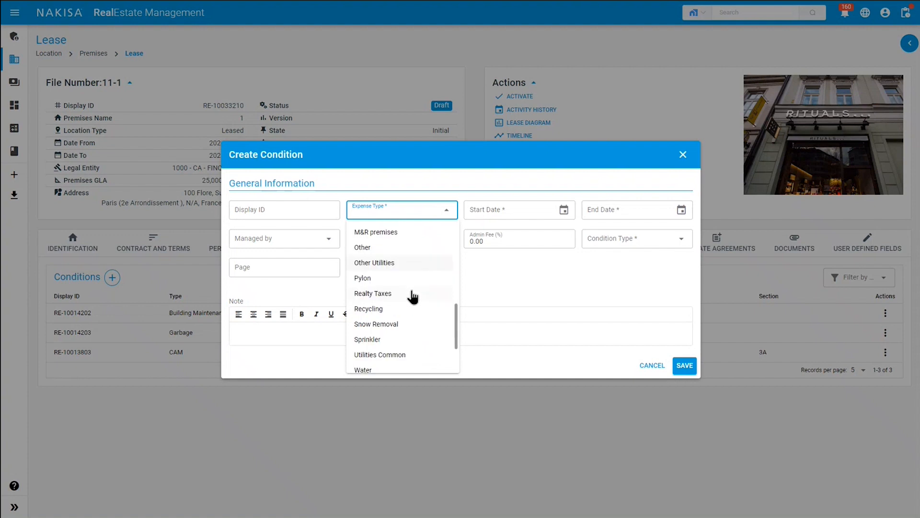
scroll(411, 294, "down", 2)
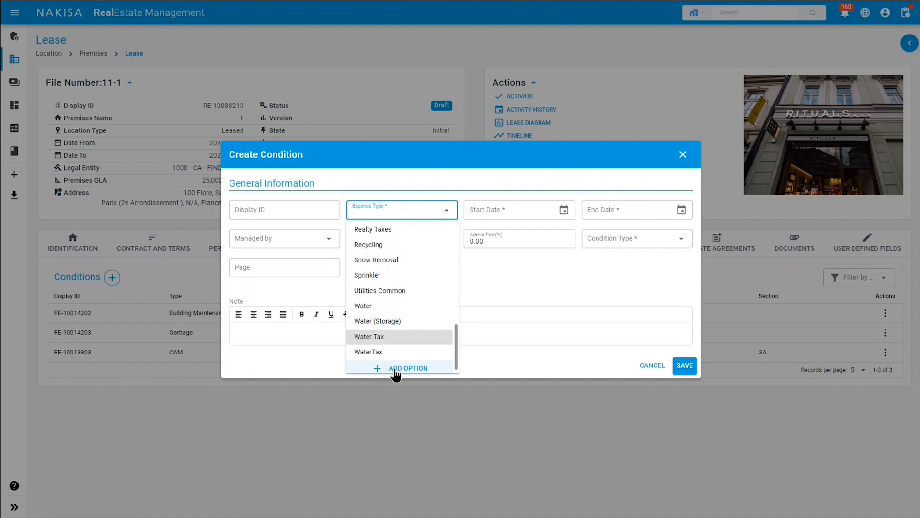
left_click(446, 212)
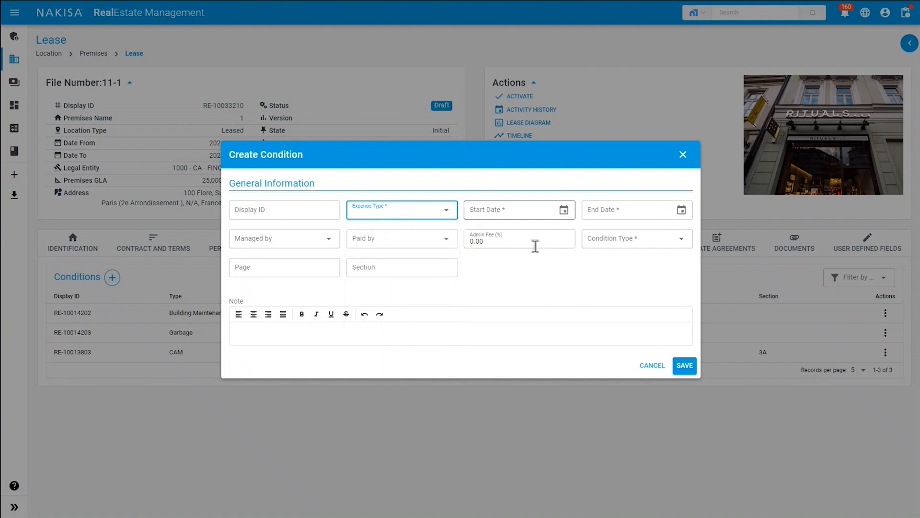
Step: Set the condition type to Pro Share, using a Fixed Percentage Pro Share of 2.50%
left_click(632, 244)
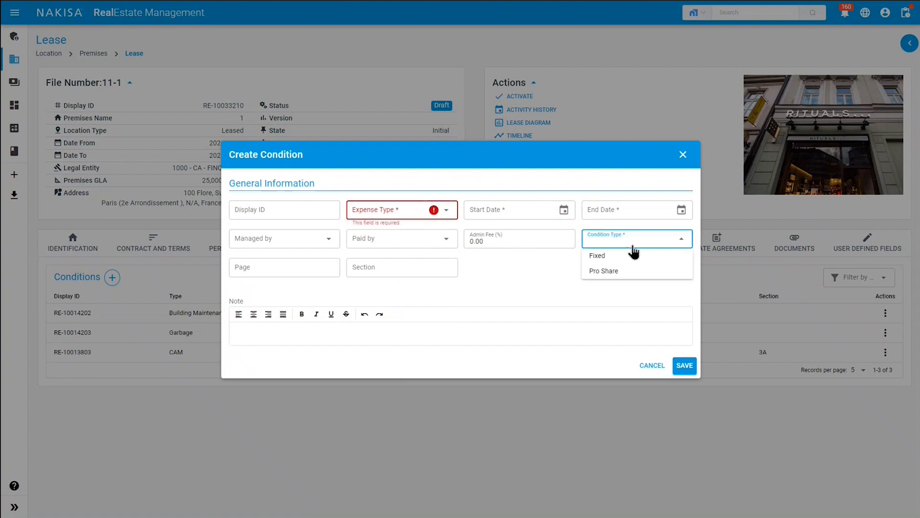
left_click(608, 272)
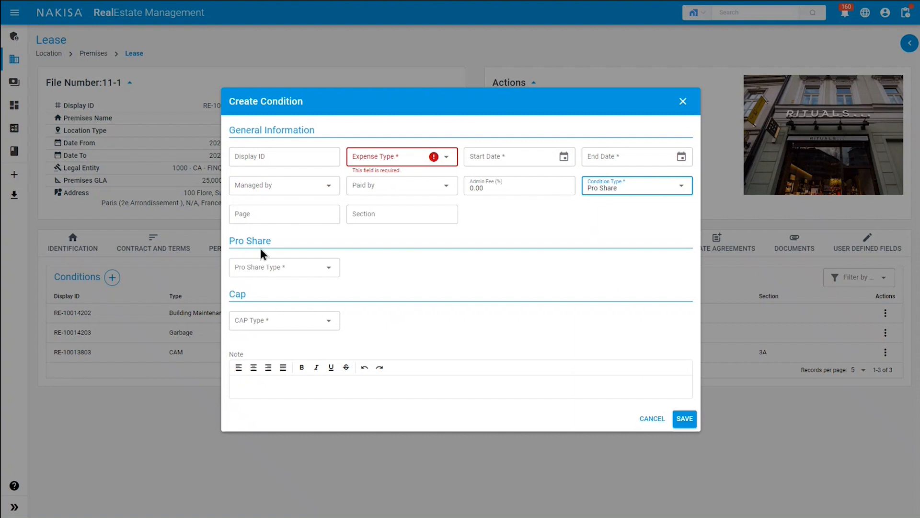
left_click(262, 271)
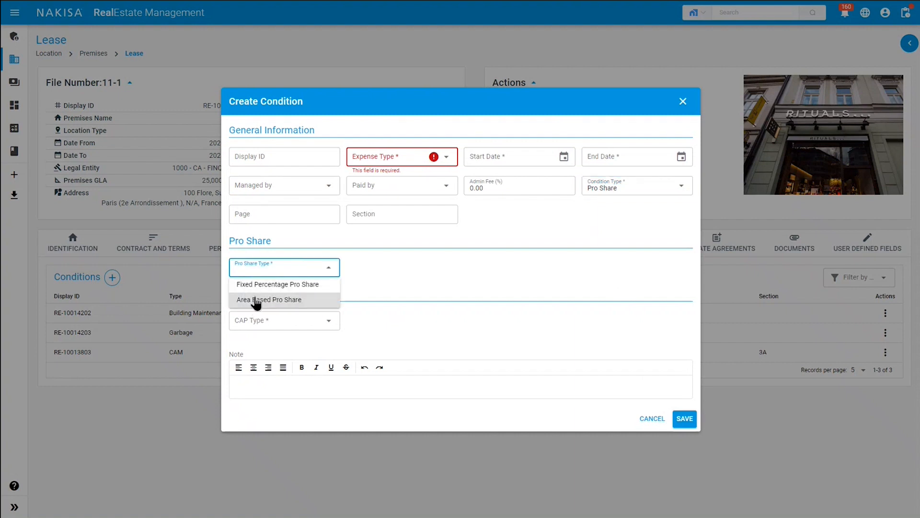
left_click(257, 285)
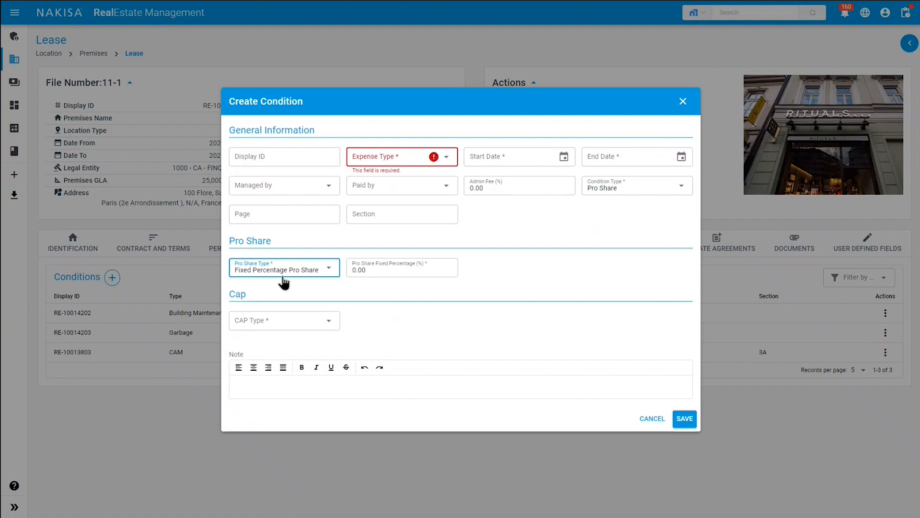
left_click(376, 269)
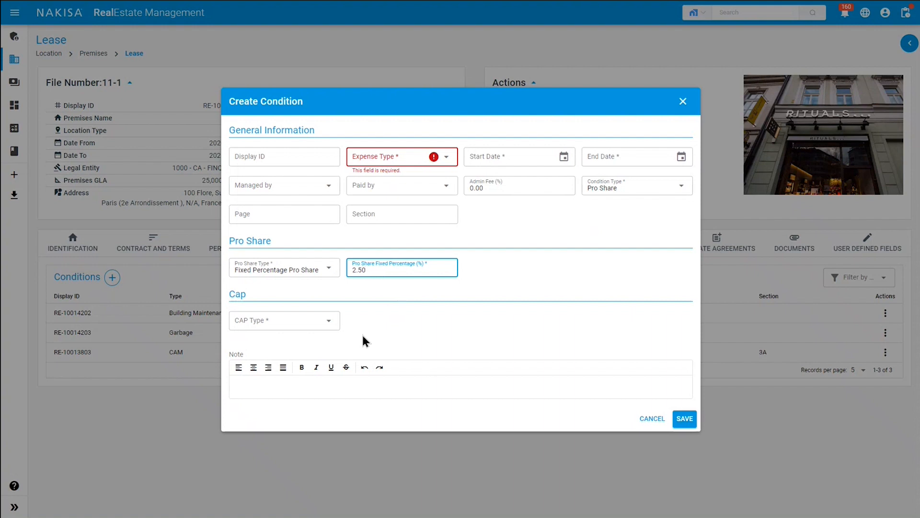
Step: Review the cap types and the cap formula table in the Snipping Tool, and discard the new condition
left_click(267, 331)
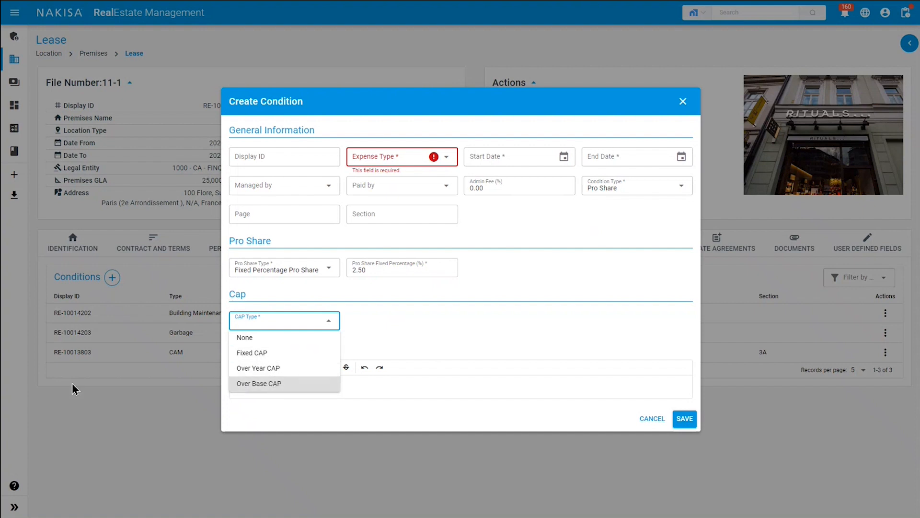
key("alt+Tab")
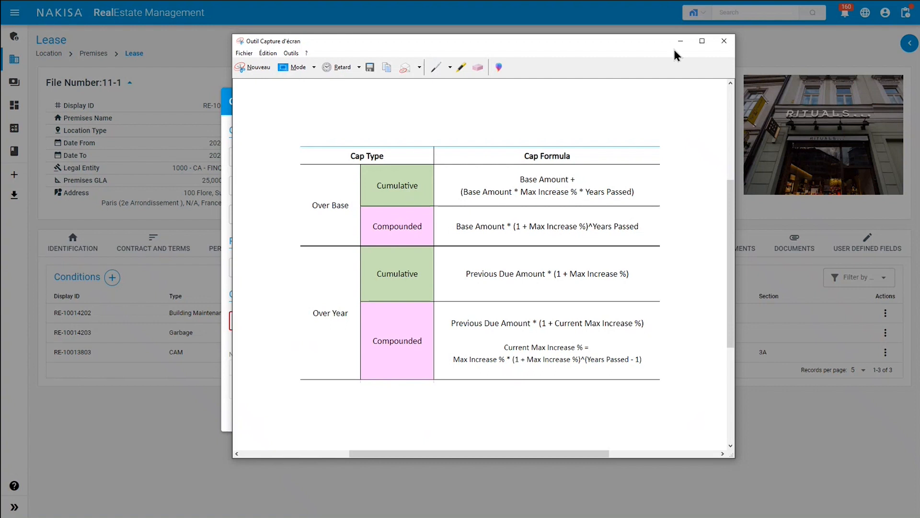
left_click(686, 43)
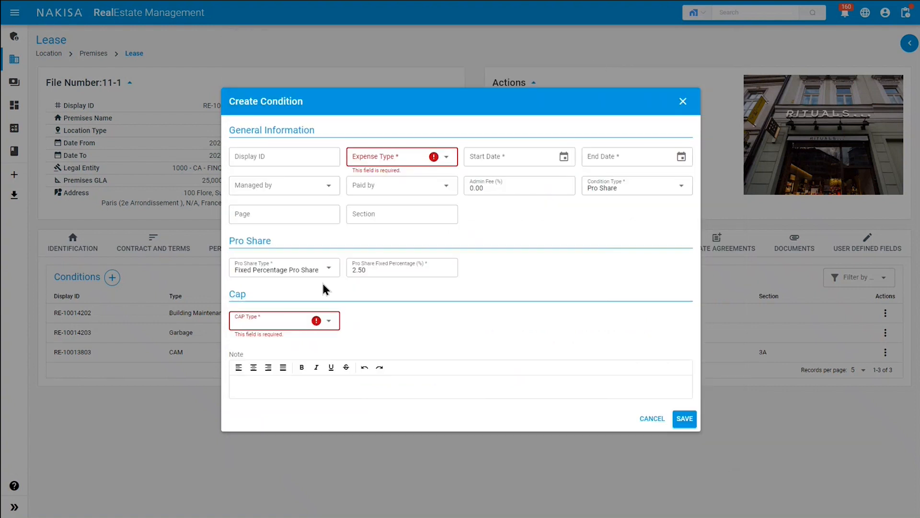
left_click(257, 384)
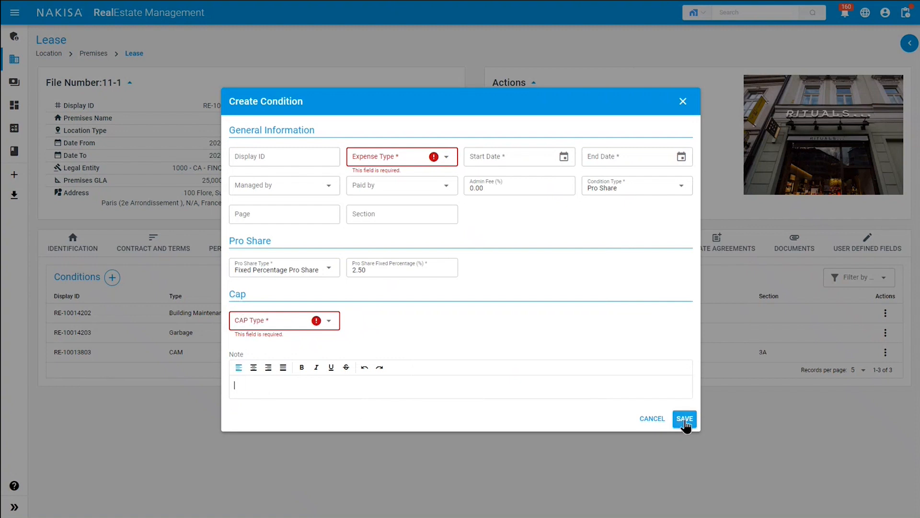
left_click(684, 102)
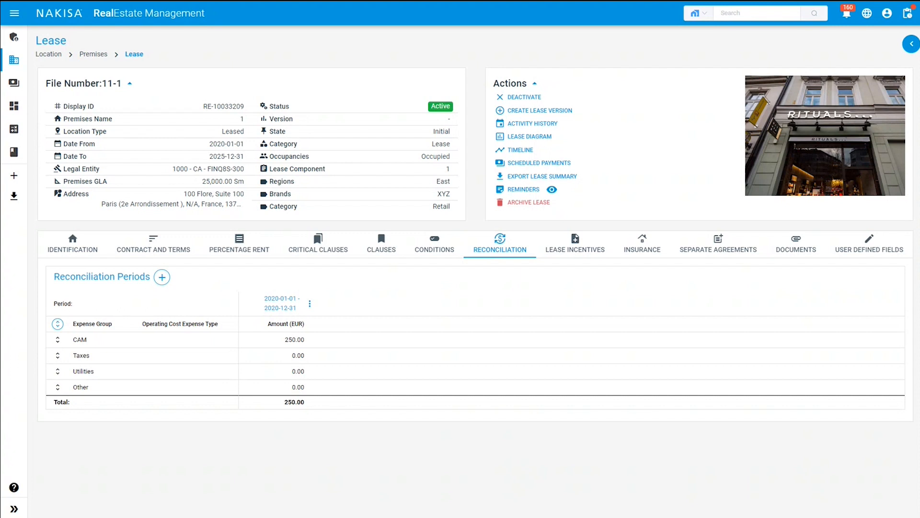
Step: Start a new reconciliation period for the active lease with reconciliation year 2020
left_click(162, 280)
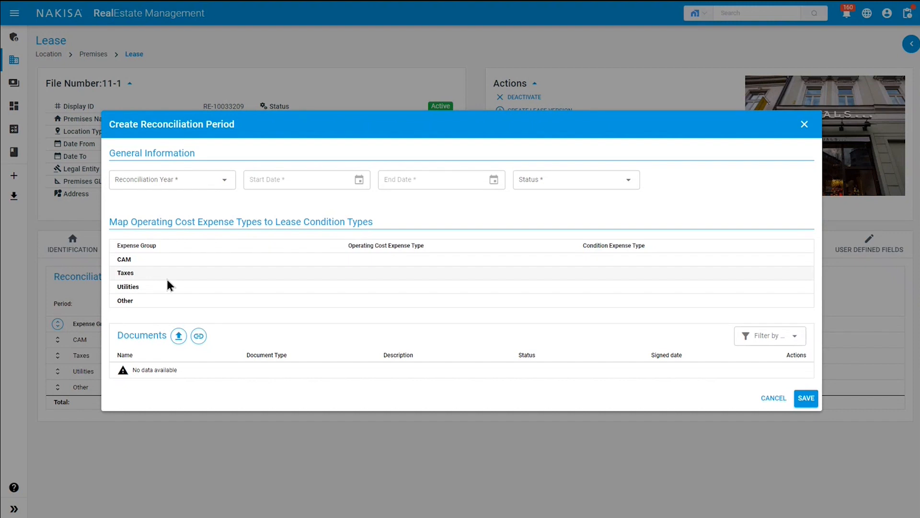
left_click(593, 184)
left_click(201, 180)
left_click(226, 197)
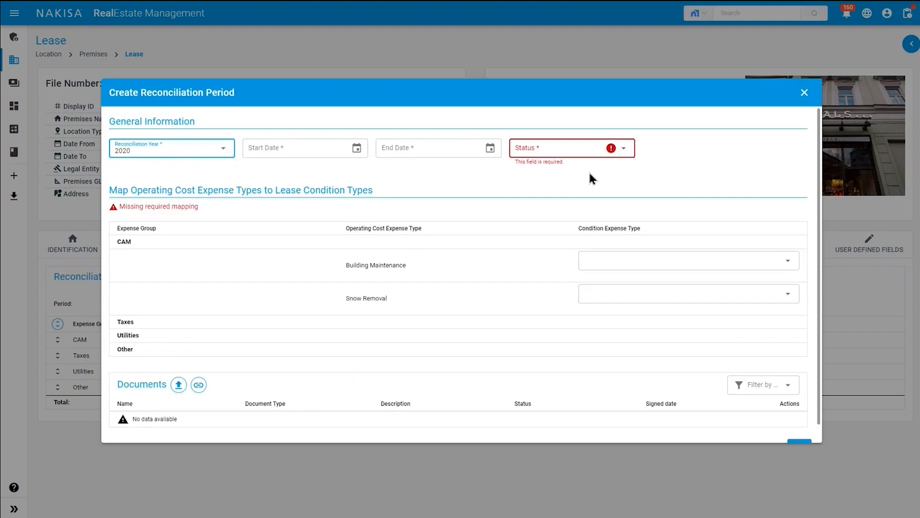
Step: Fill in the new reconciliation period with status Pending and CAM mapped to Building Maintenance and Snow Removal, and discard it without saving
left_click(570, 152)
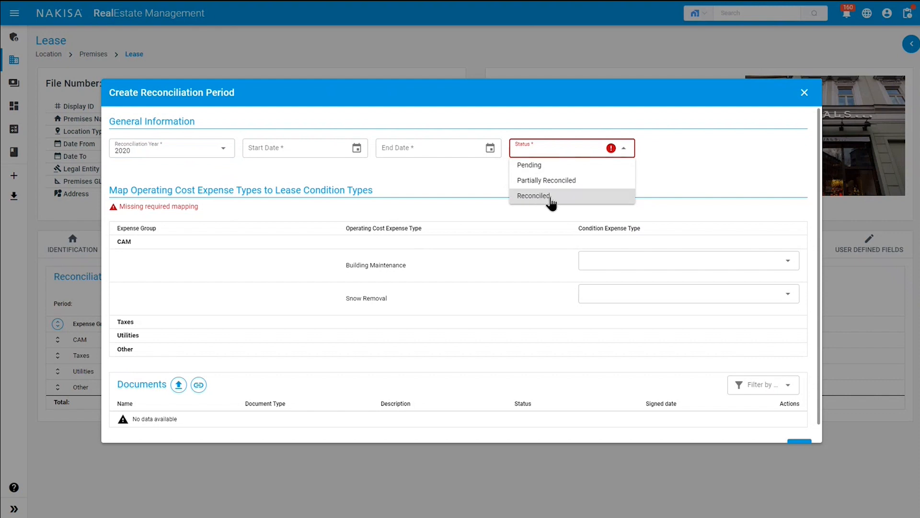
left_click(544, 169)
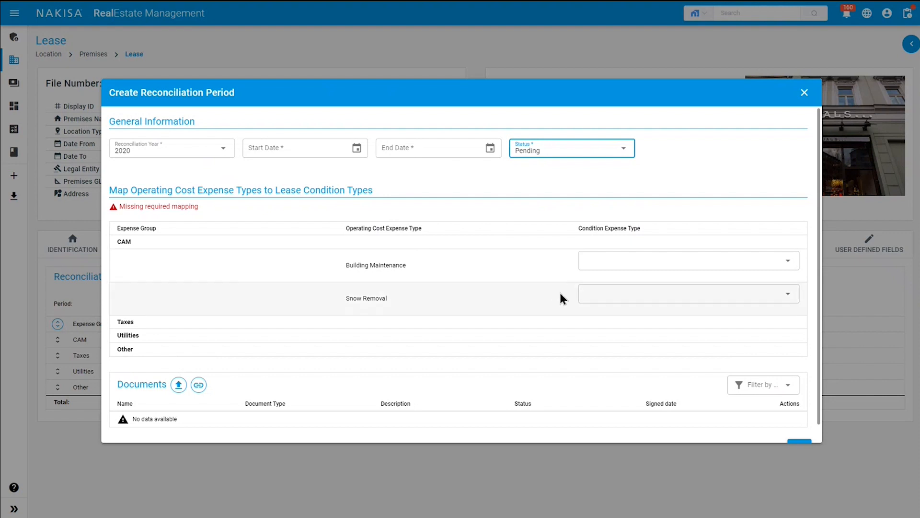
left_click(608, 267)
left_click(601, 294)
left_click(597, 311)
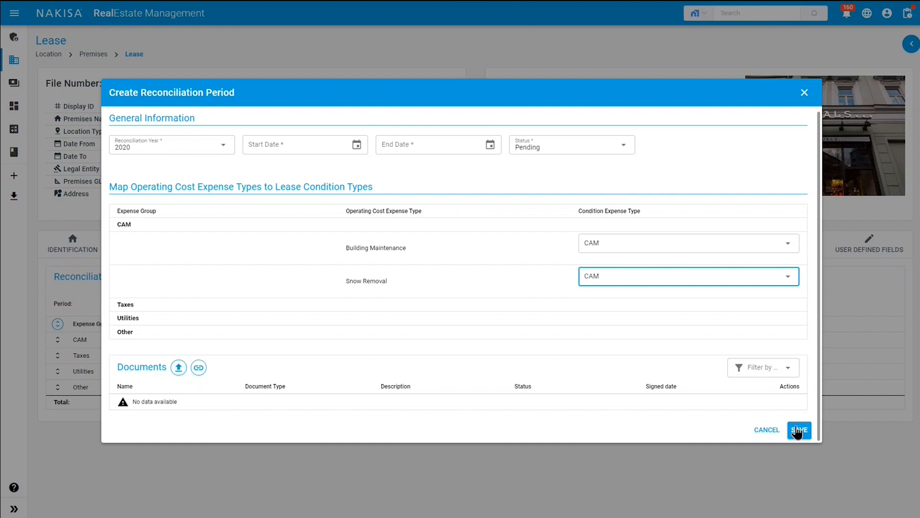
left_click(805, 94)
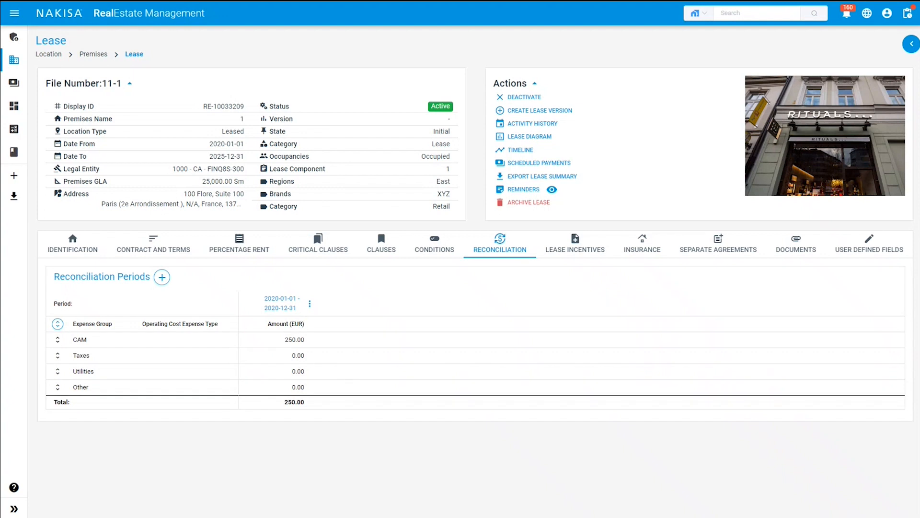
Step: Open the existing 2020-01-01 to 2020-12-31 reconciliation period for editing, run its reconciliation calculation, and close it
left_click(310, 304)
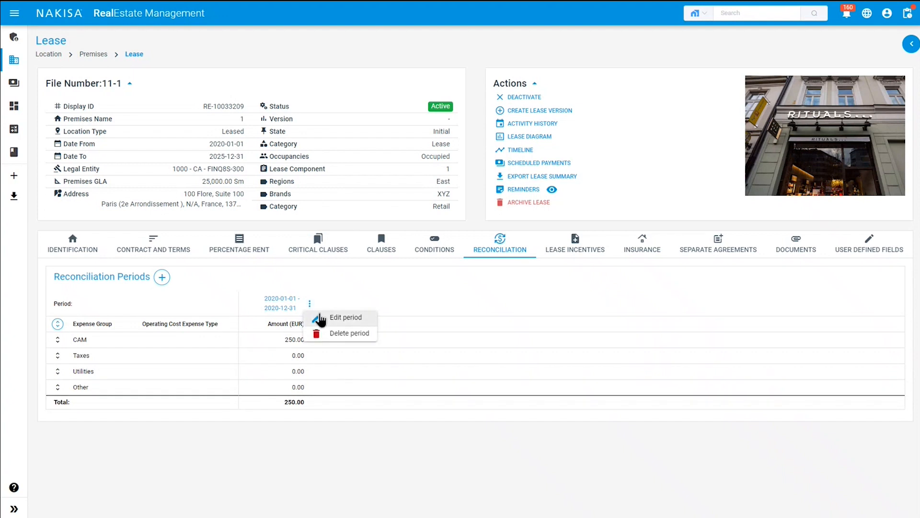
left_click(320, 315)
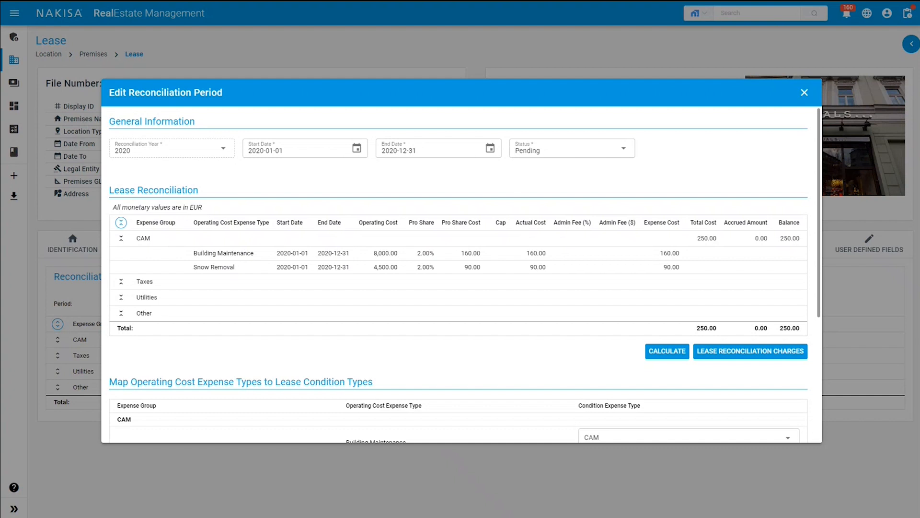
left_click(659, 353)
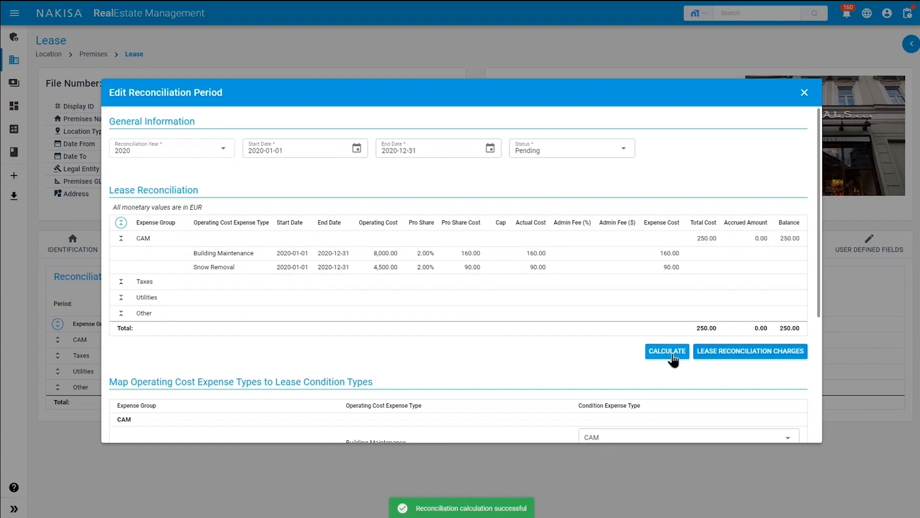
left_click(804, 93)
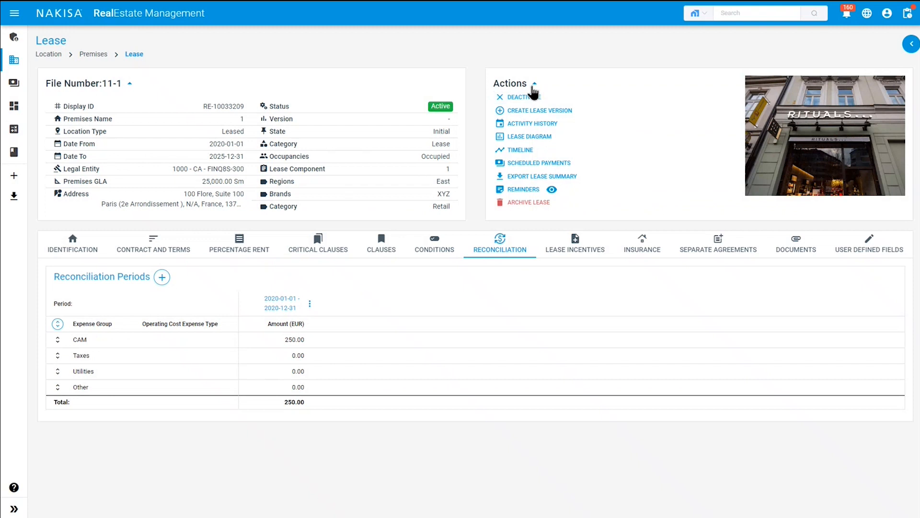